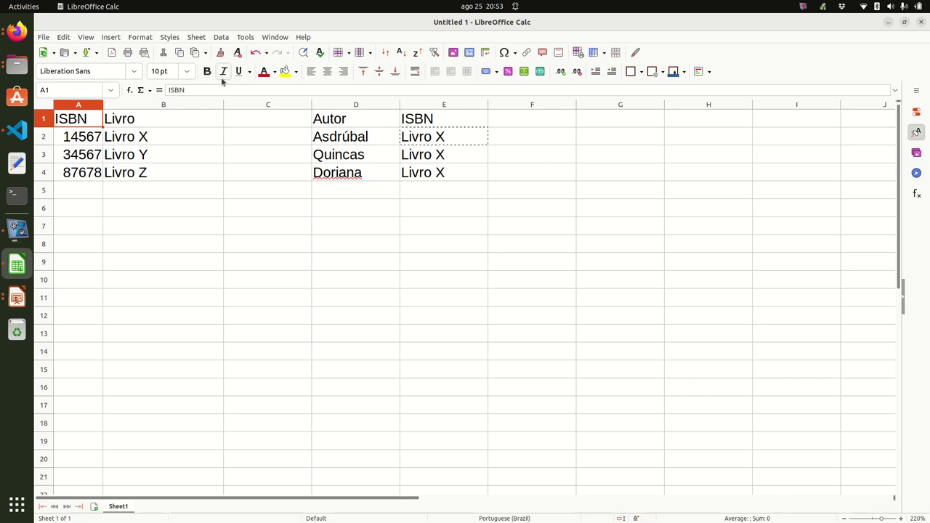
# - Underline the ISBN header in cell A1 to mark it as the book table's primary key
pyautogui.click(239, 71)
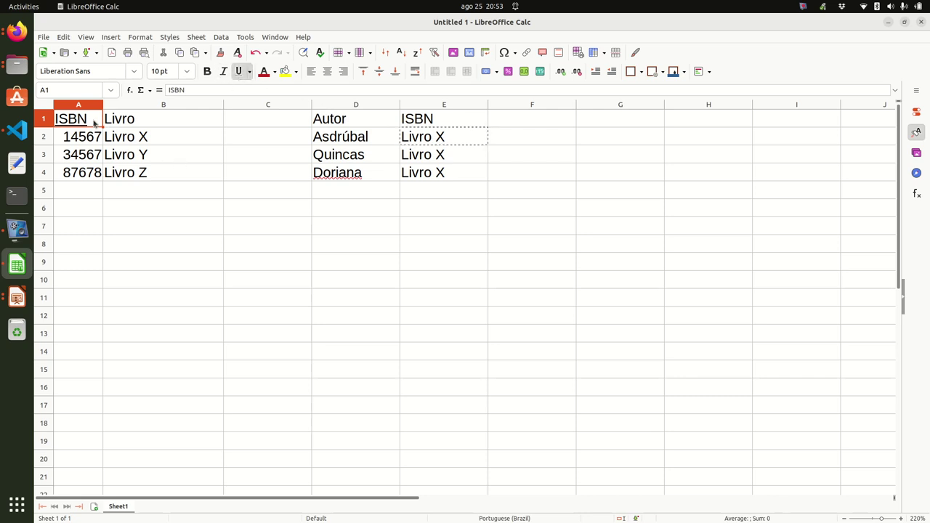
pyautogui.click(428, 121)
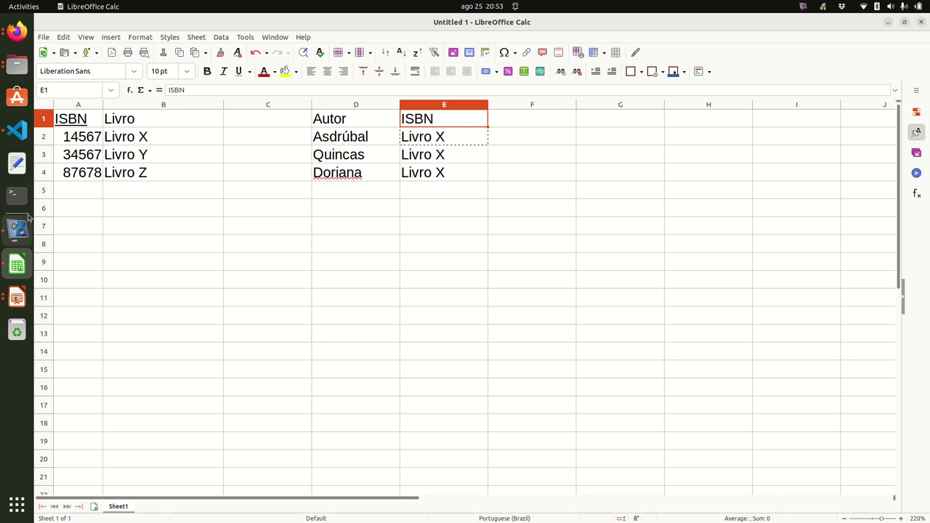
# - Switch to the Impress presentation, move the LIVRO diagram slide from position 73 to directly after slide 81, and show slide 83
pyautogui.click(18, 296)
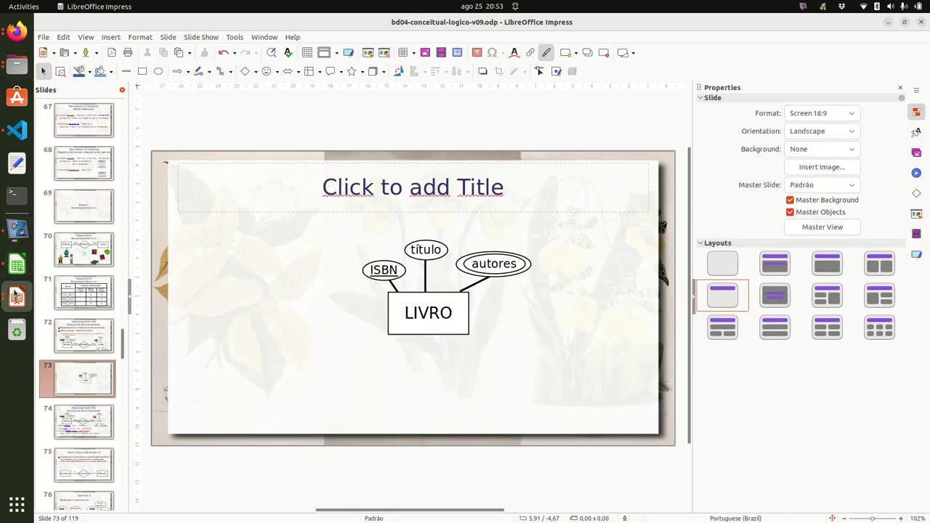
pyautogui.scroll(-3, 90, 356)
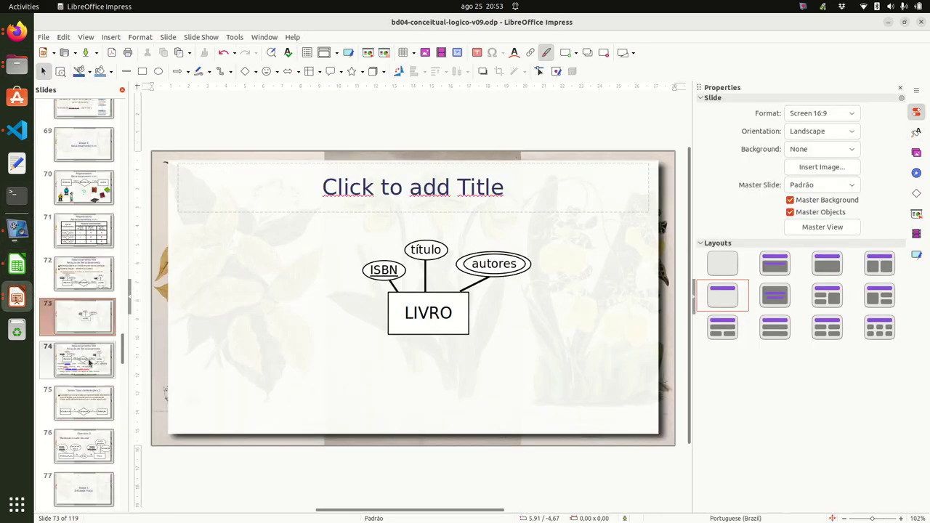
pyautogui.click(85, 295)
pyautogui.press('Delete')
pyautogui.scroll(-20, 88, 294)
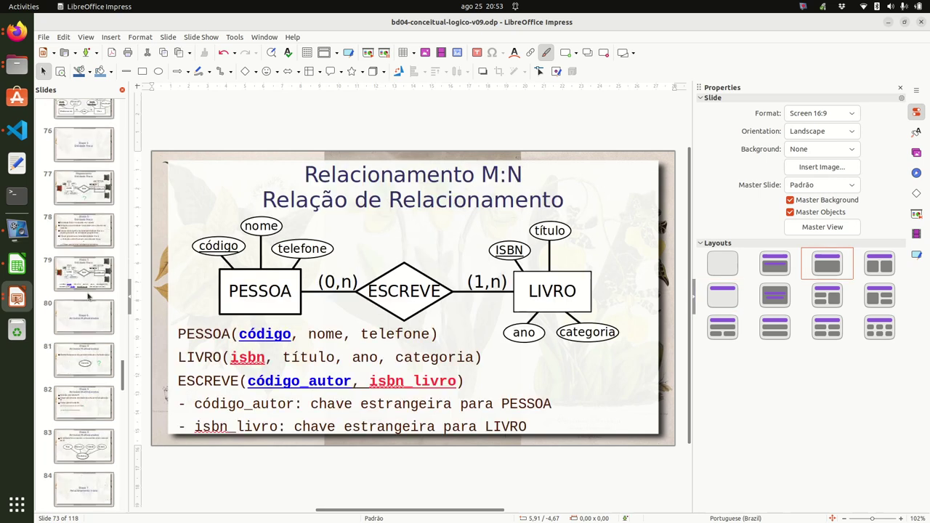
pyautogui.scroll(-3, 92, 294)
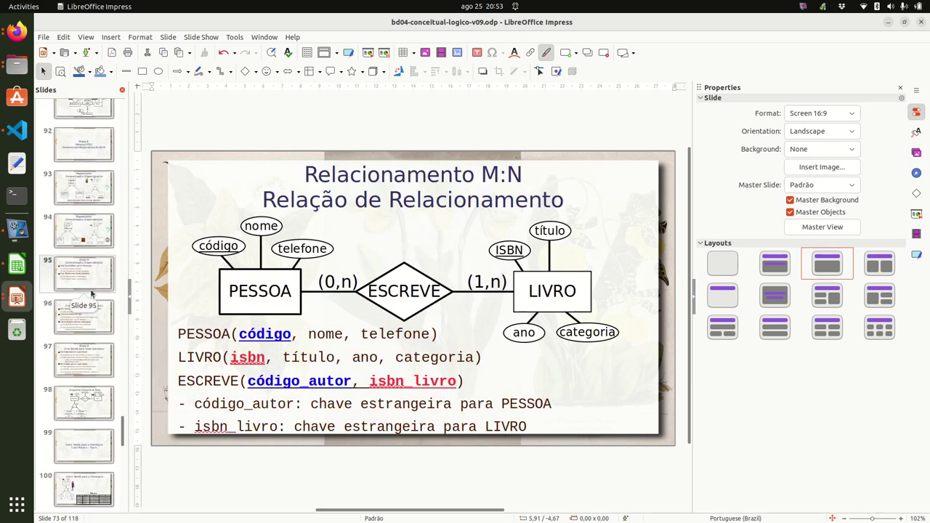
pyautogui.scroll(13, 91, 294)
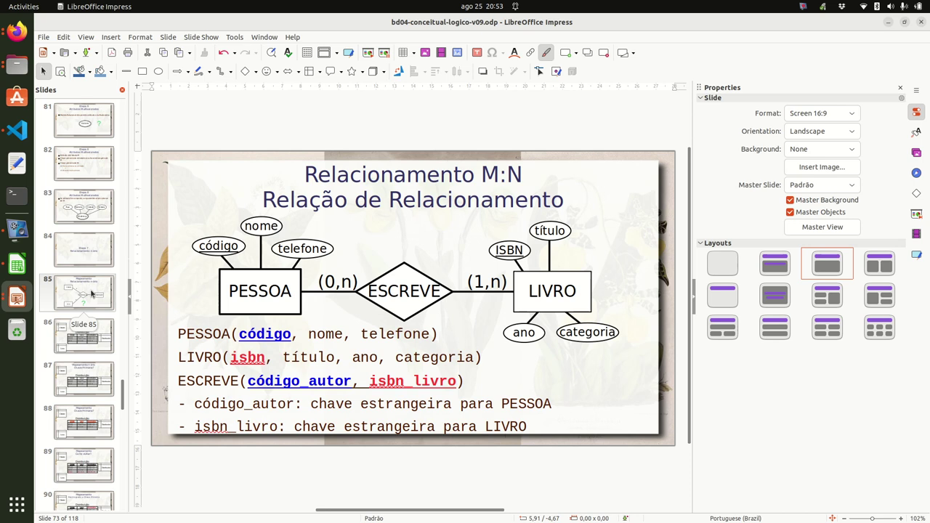
pyautogui.scroll(1, 91, 294)
pyautogui.click(81, 245)
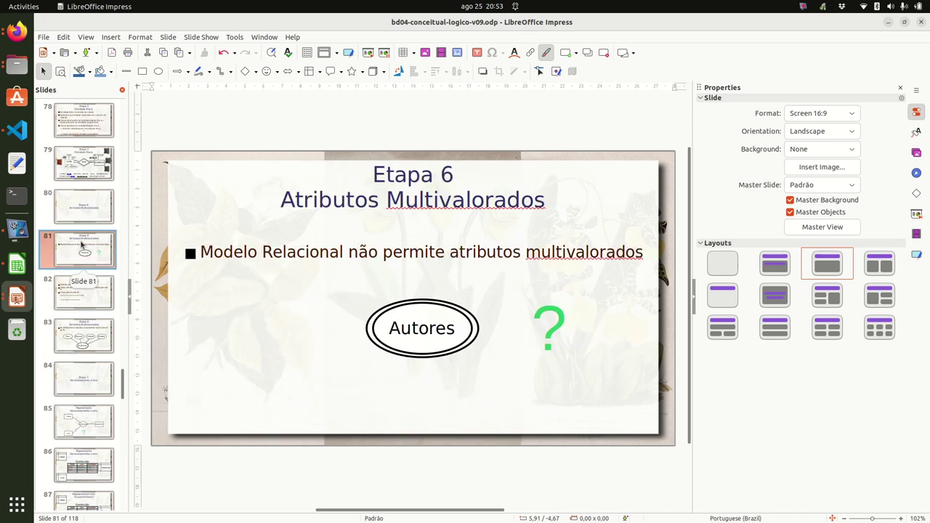
pyautogui.hotkey('ctrl', 'v')
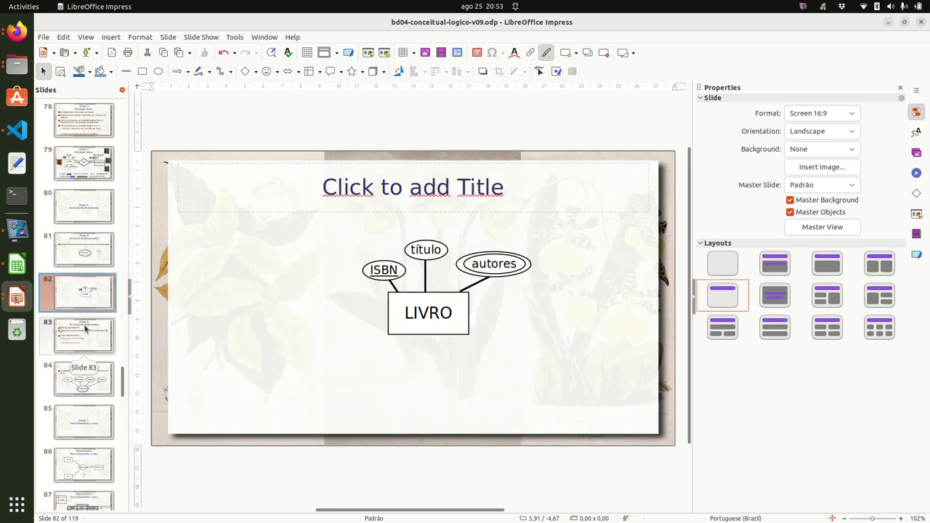
pyautogui.click(85, 332)
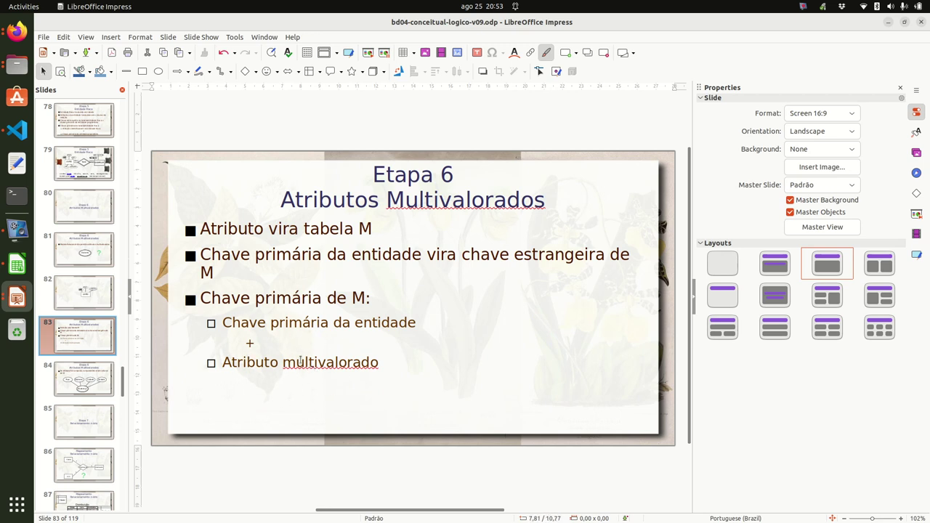
# - Switch to the Calc spreadsheet and number the three author rows 1, 2 and 3 in cells F2 to F4
pyautogui.click(20, 256)
pyautogui.click(505, 141)
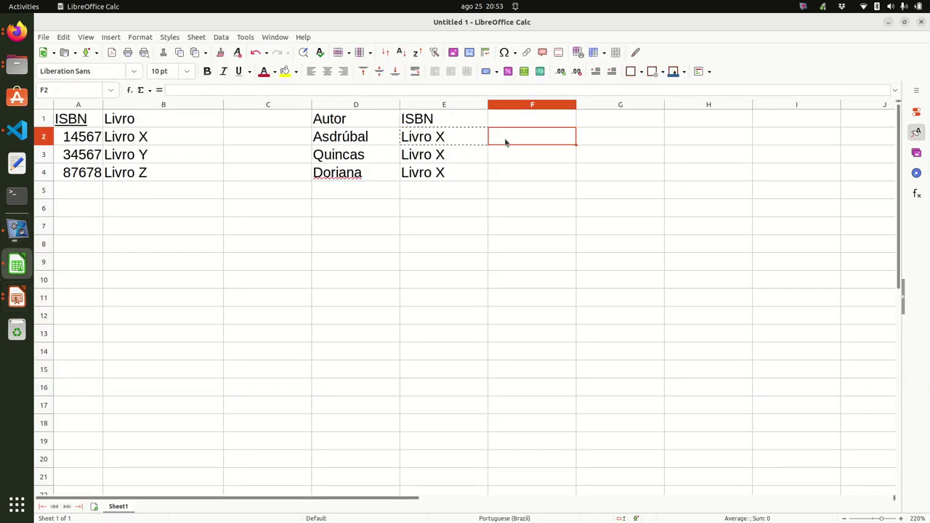
pyautogui.write('1')
pyautogui.press('Return')
pyautogui.write('2')
pyautogui.press('Return')
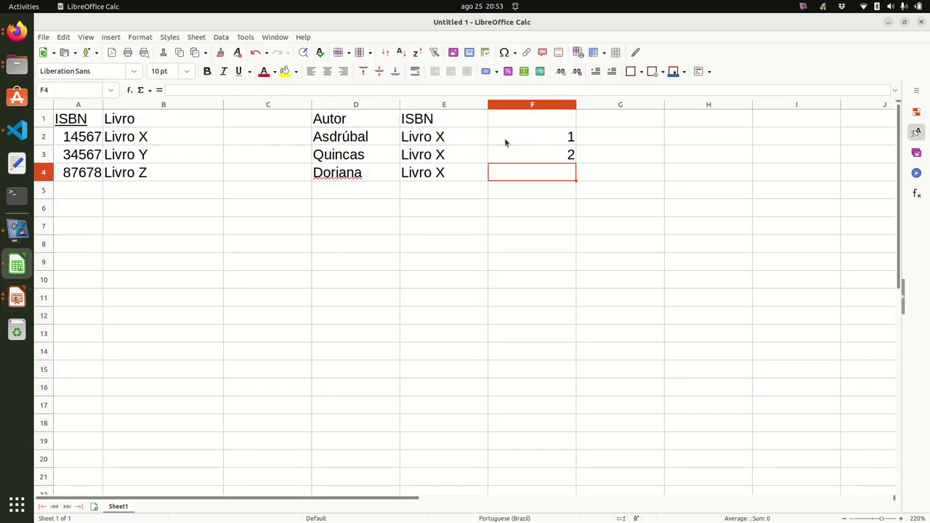
pyautogui.write('3')
pyautogui.press('Up')
# - Enter the header Seq in cell F1 and fit column F's width to its contents
pyautogui.press('Up')
pyautogui.press('Up')
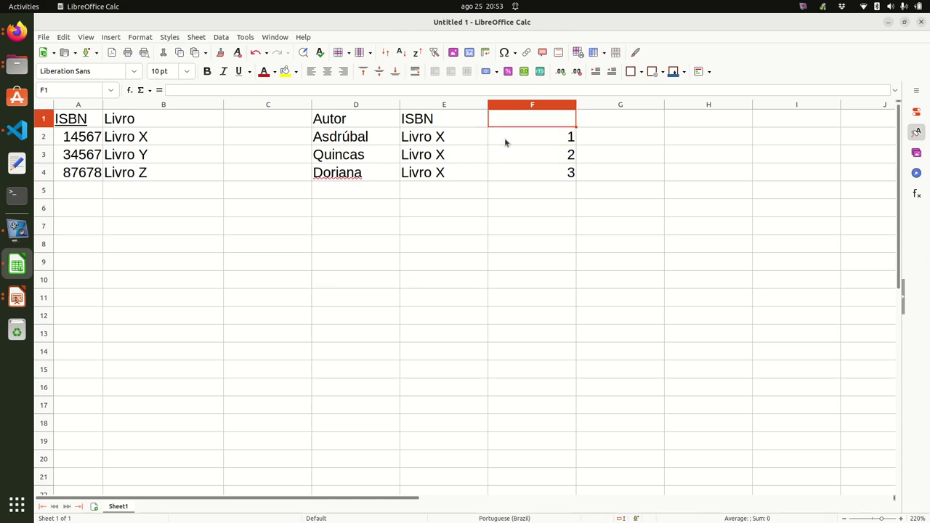
pyautogui.write('Seq')
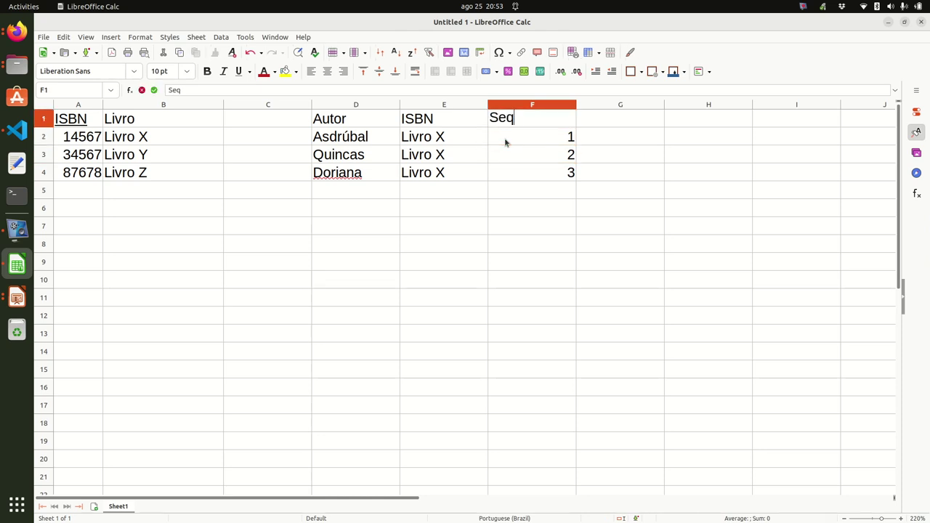
pyautogui.click(571, 106)
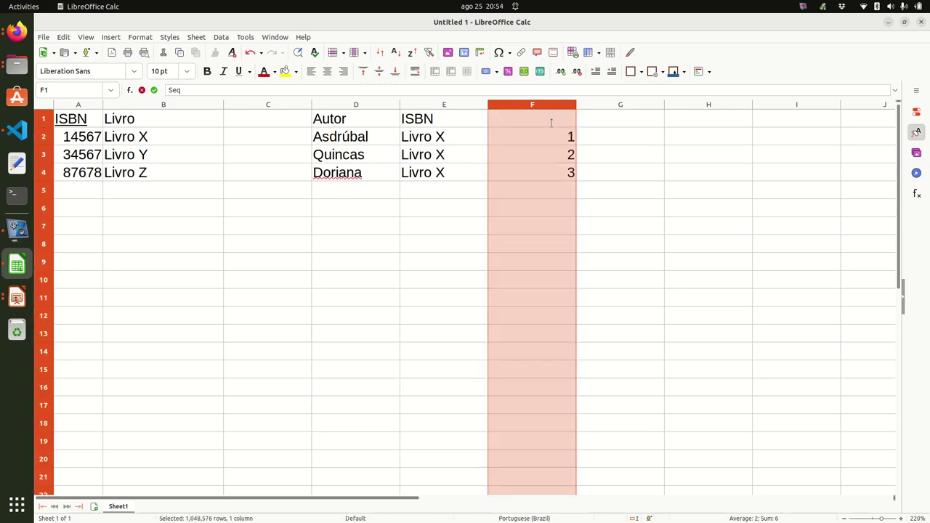
pyautogui.press('BackSpace')
pyautogui.press('BackSpace')
pyautogui.press('BackSpace')
pyautogui.write('Seq')
pyautogui.press('Return')
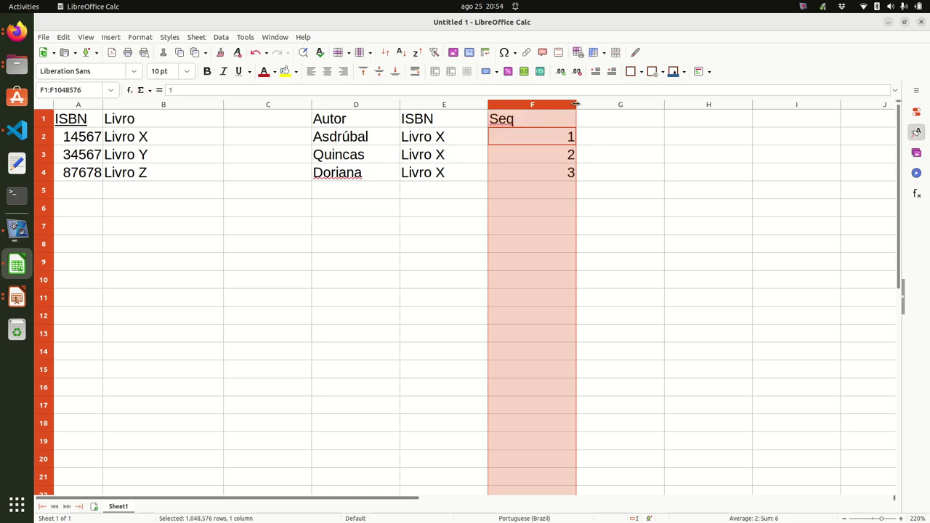
pyautogui.doubleClick(575, 103)
# - Underline the ISBN and Seq headers in cells E1 and F1
pyautogui.moveTo(450, 124); pyautogui.dragTo(498, 127)
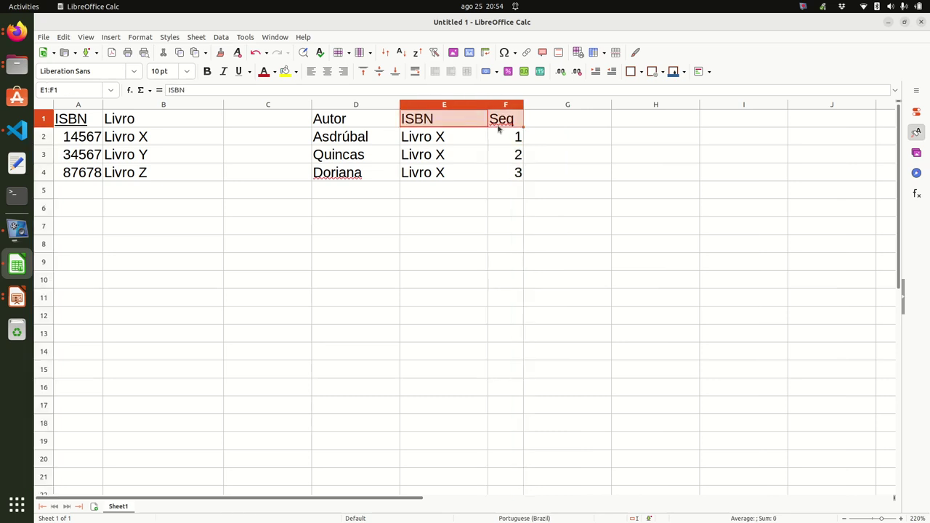
pyautogui.click(238, 71)
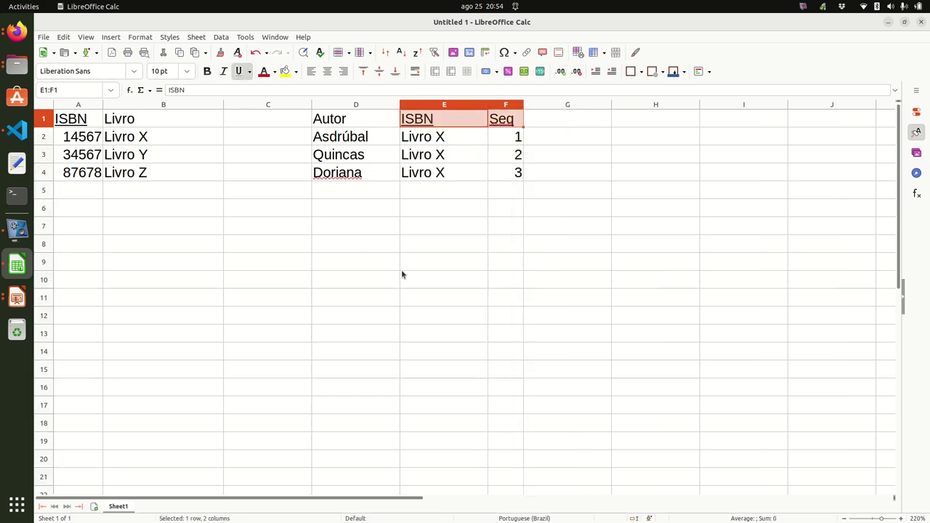
pyautogui.click(405, 276)
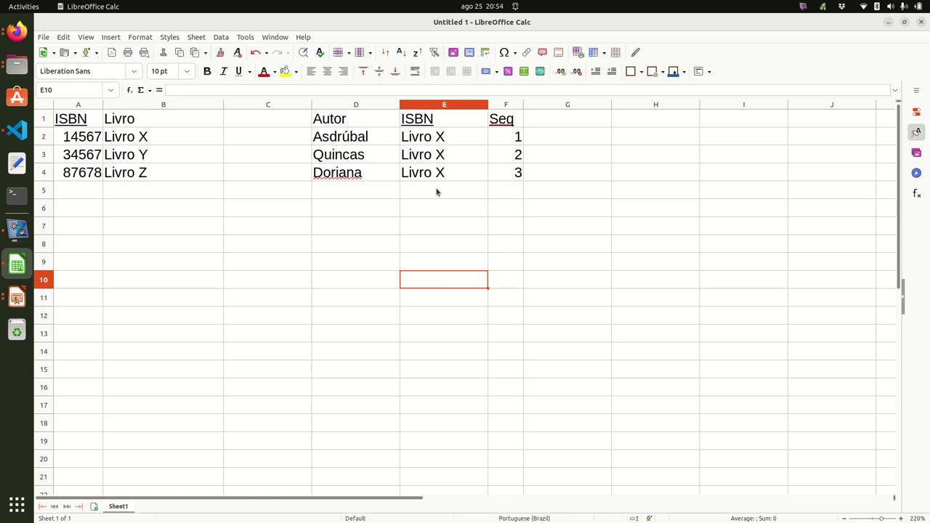
# - Add a record in row 5 that repeats the first author's name, with Livro Y in E5 and sequence 1 in F5
pyautogui.click(362, 194)
pyautogui.write('Asdrúbal')
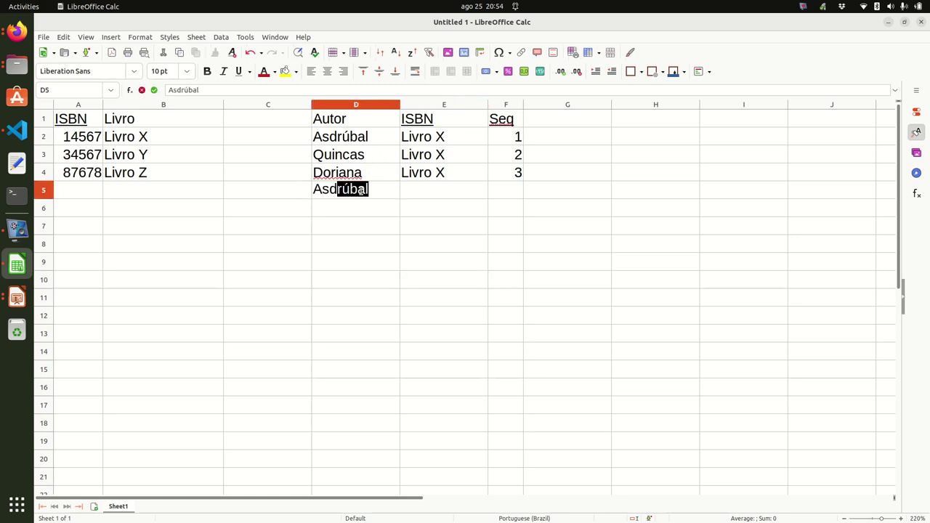
pyautogui.press('Return')
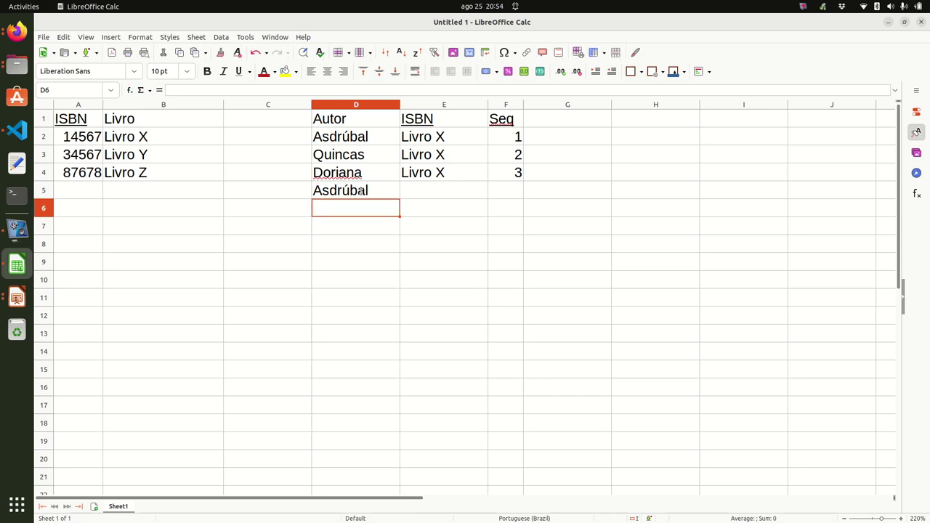
pyautogui.press('Up')
pyautogui.press('Right')
pyautogui.write('Livro')
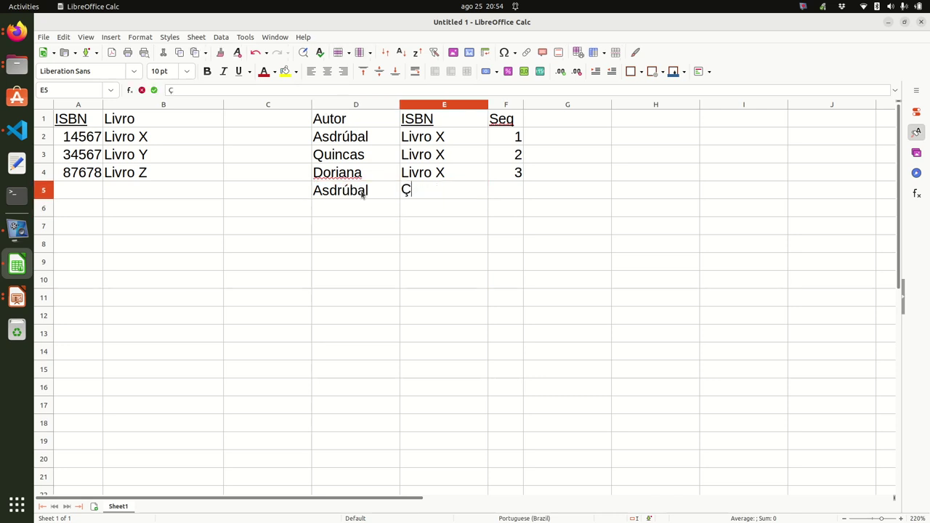
pyautogui.write(' Y')
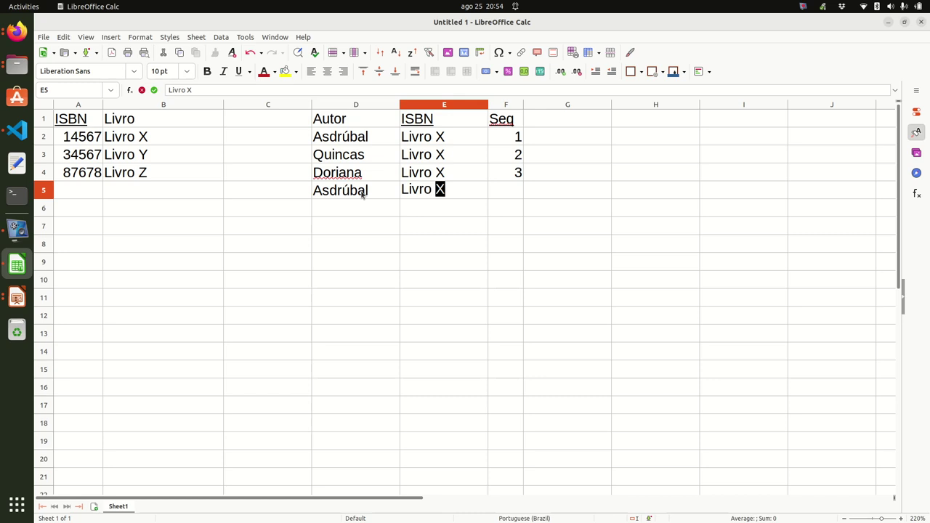
pyautogui.press('Right')
pyautogui.write('1')
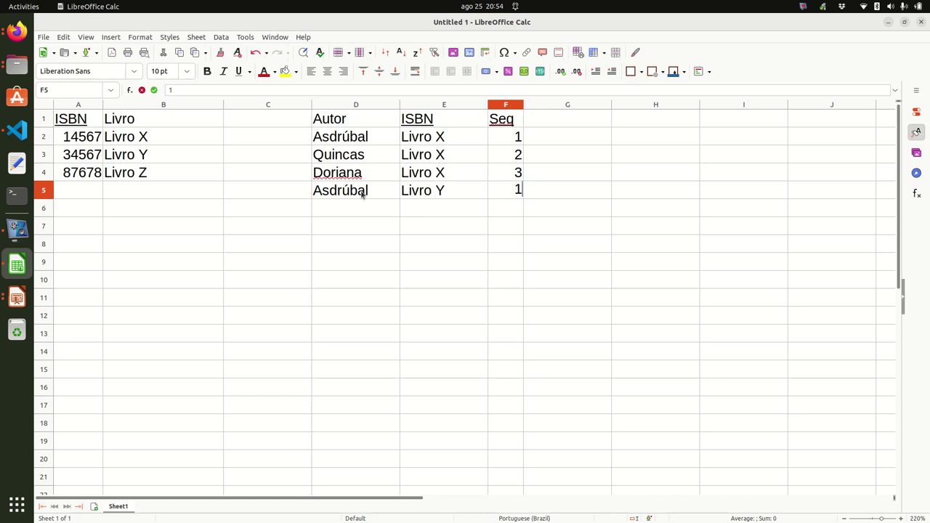
pyautogui.press('Return')
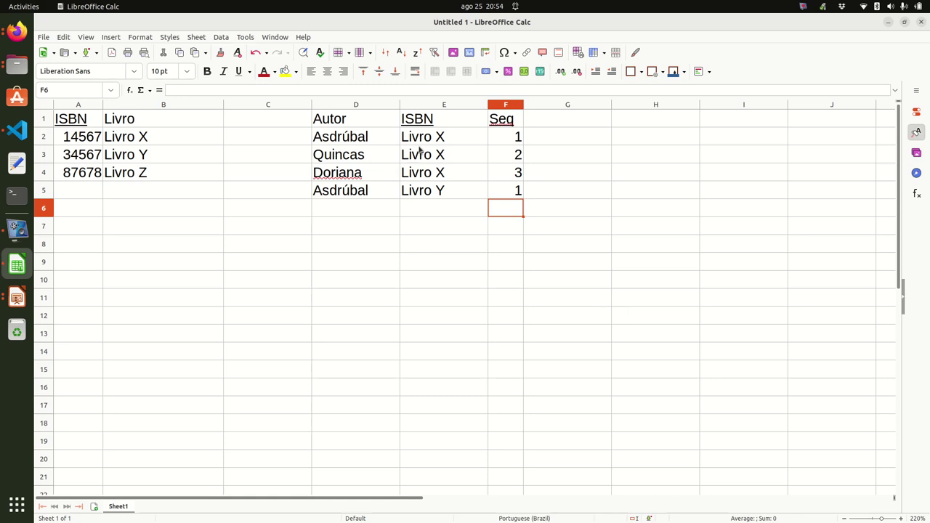
# - Replace the three Livro X entries in E2:E4 with the ISBN 14567 copied from A2, confirming the overwrite
pyautogui.click(96, 138)
pyautogui.hotkey('ctrl', 'c')
pyautogui.click(443, 141)
pyautogui.keyDown('shift'); pyautogui.click(444, 181); pyautogui.keyUp('shift')
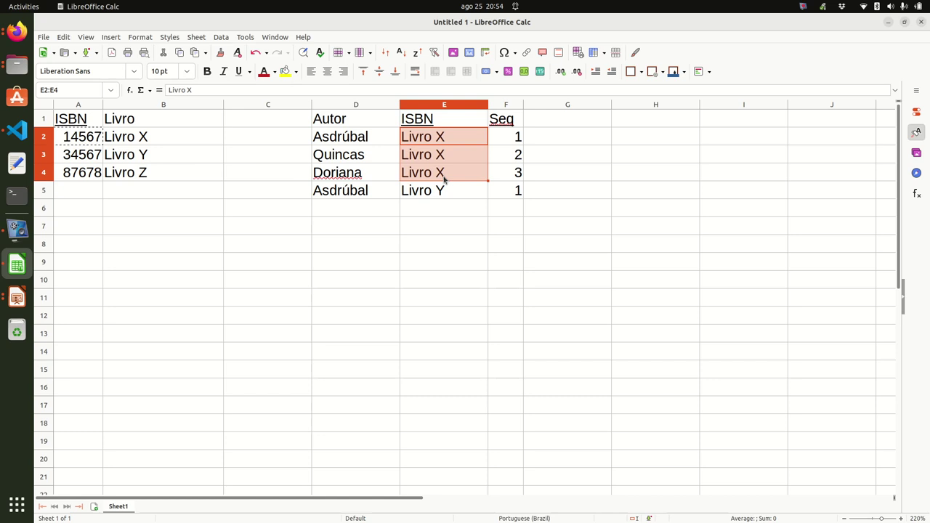
pyautogui.hotkey('ctrl', 'v')
pyautogui.click(586, 294)
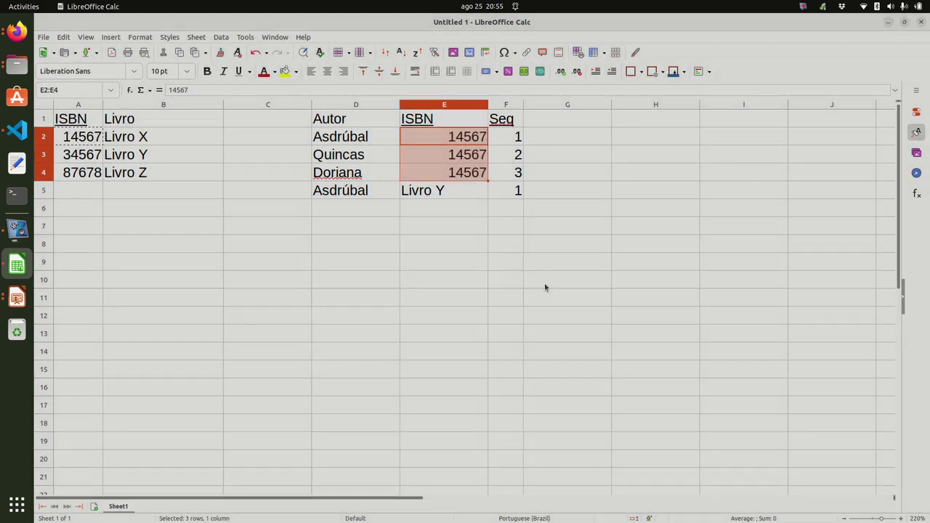
# - Replace Livro Y in E5 with the ISBN 34567 copied from A3, and fit column E's width to its contents
pyautogui.click(93, 176)
pyautogui.click(93, 156)
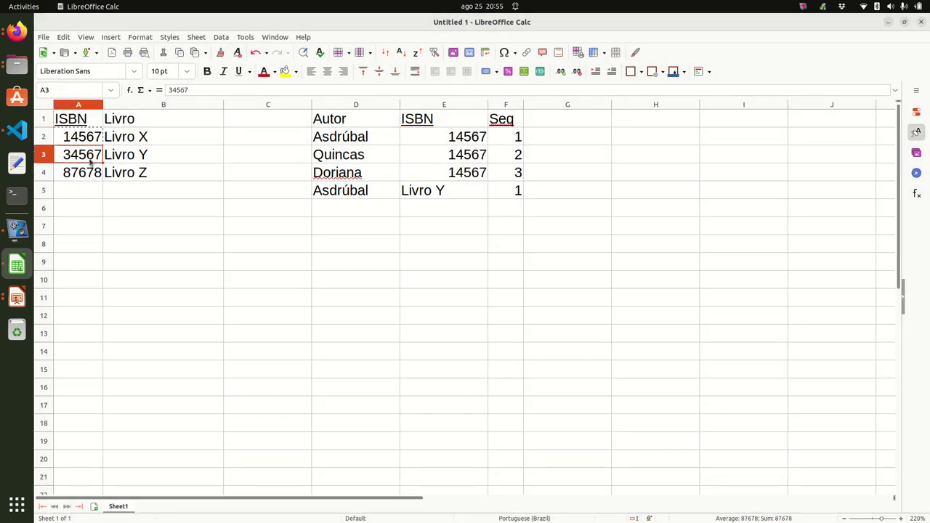
pyautogui.hotkey('ctrl', 'c')
pyautogui.click(465, 195)
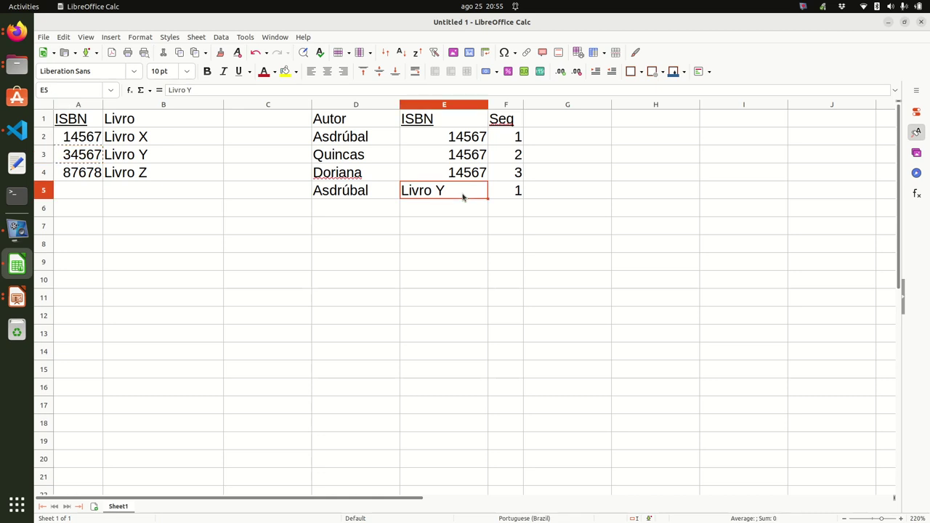
pyautogui.hotkey('ctrl', 'v')
pyautogui.click(571, 292)
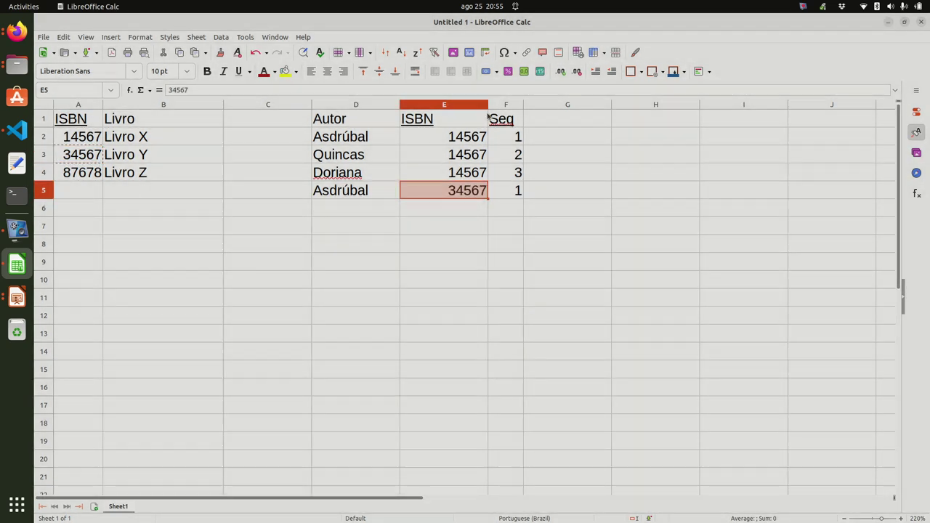
pyautogui.doubleClick(488, 106)
pyautogui.click(501, 176)
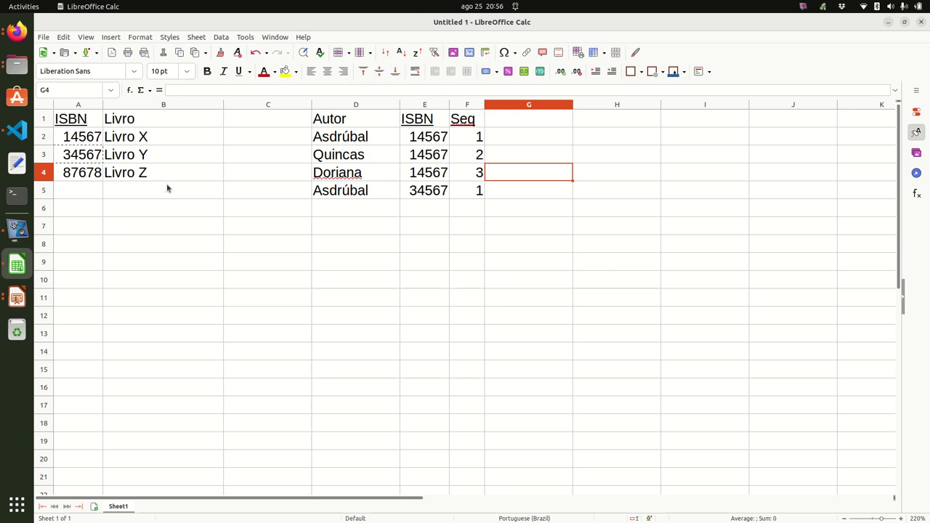
# - Switch to the Impress presentation, present from the current slide, and end the slide show on the LIVRO diagram slide
pyautogui.click(17, 298)
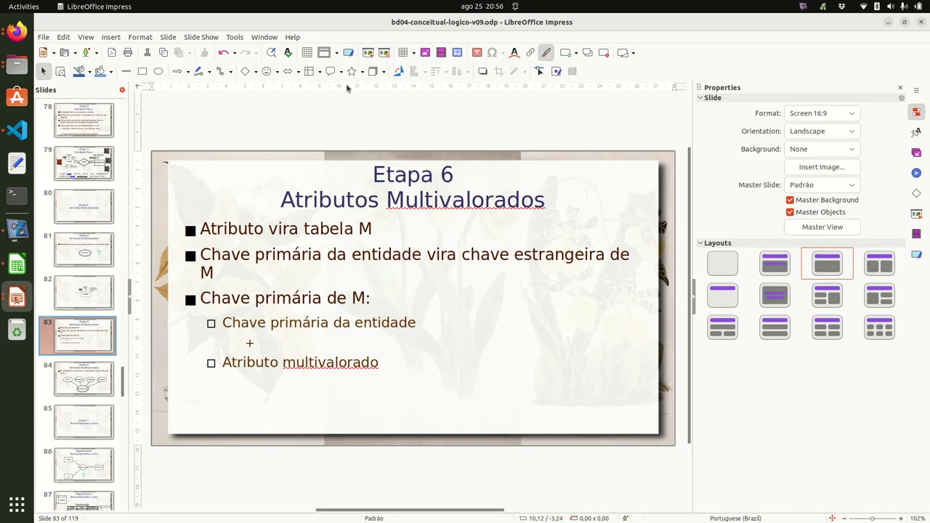
pyautogui.click(383, 55)
pyautogui.click(383, 61)
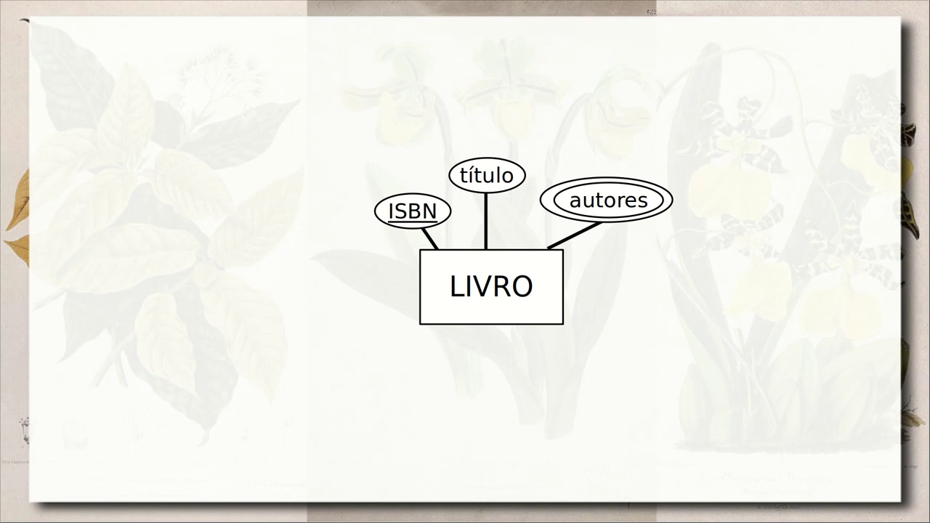
pyautogui.press('Escape')
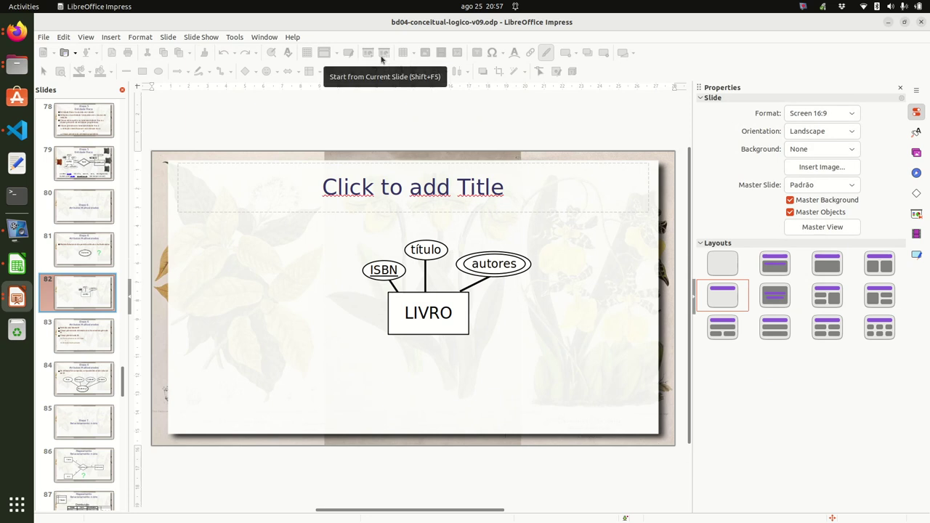
# - Switch to the Calc spreadsheet to review the book and author tables, and return to the Impress presentation
pyautogui.click(17, 264)
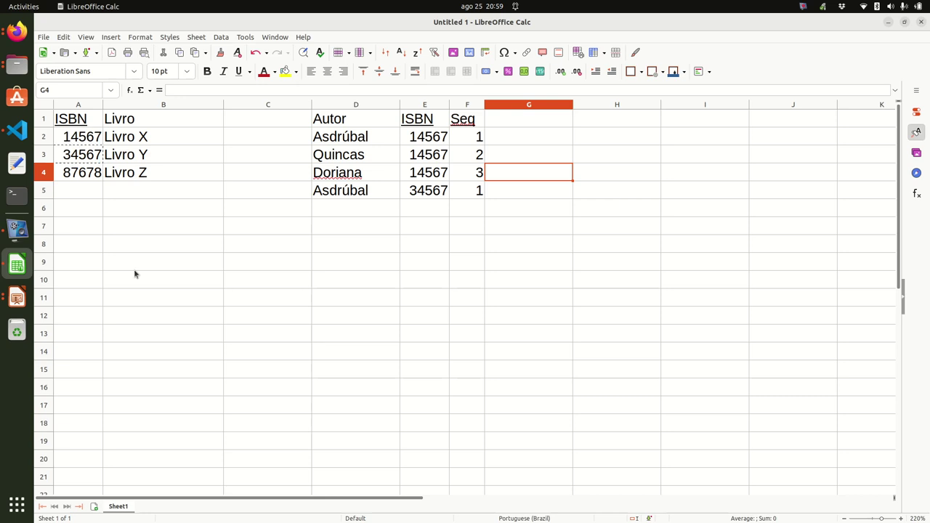
pyautogui.click(17, 297)
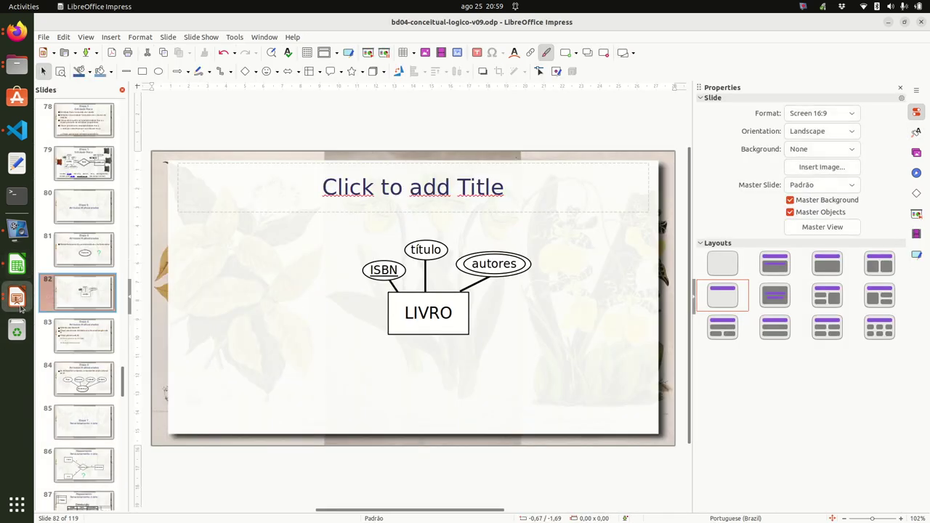